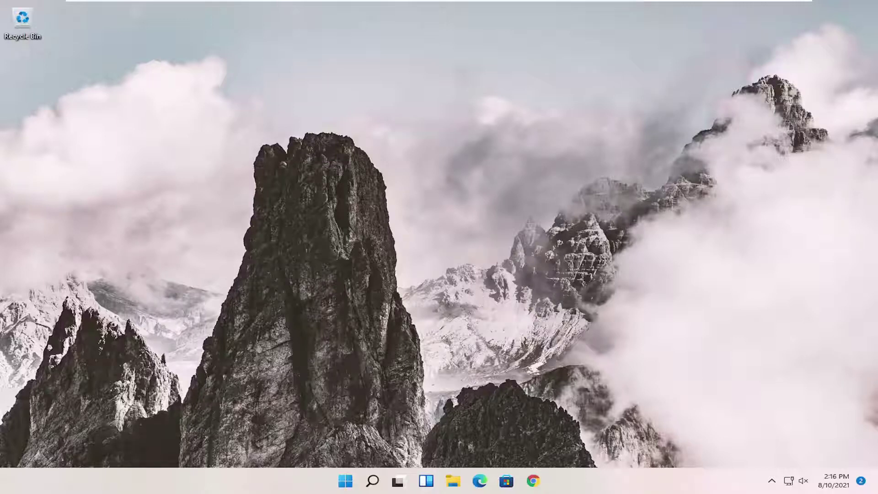
Search for regedit and run Registry Editor as administrator, approving the UAC prompt.
left_click(372, 482)
type("regedit")
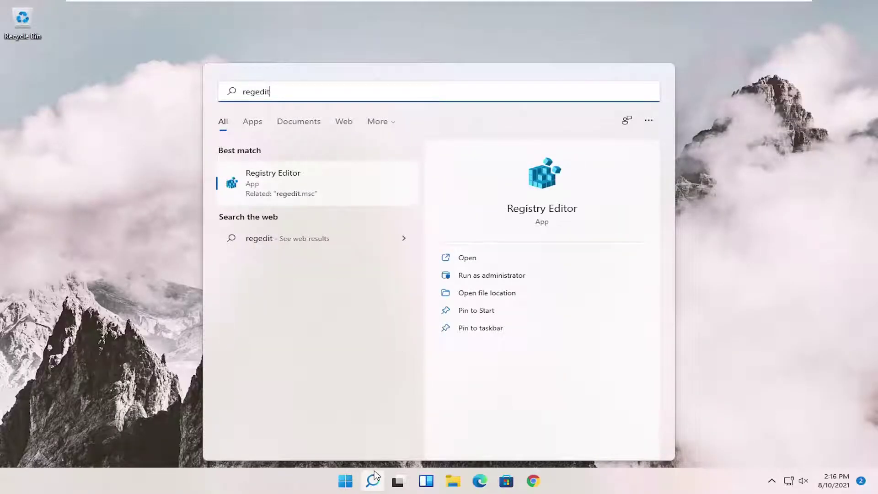
right_click(280, 183)
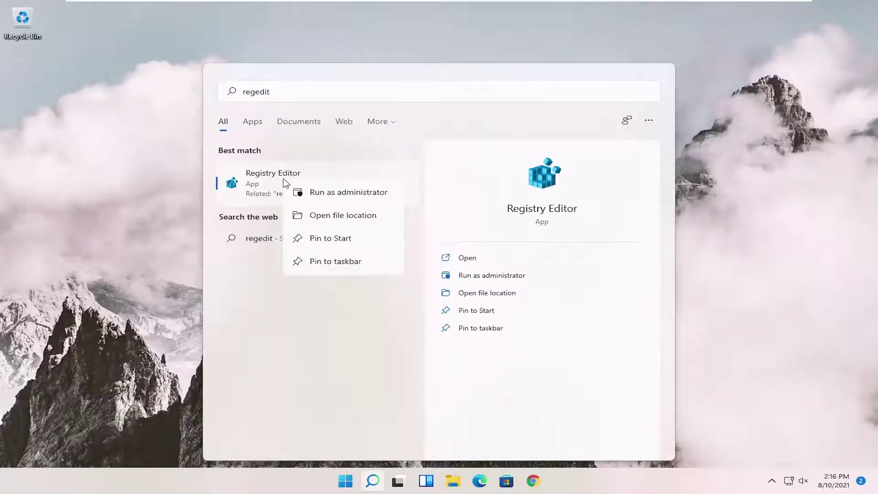
left_click(312, 193)
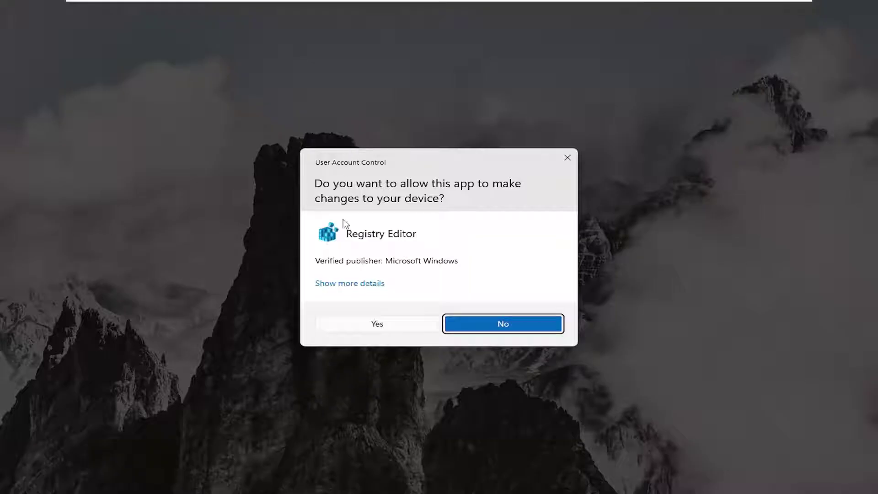
left_click(351, 324)
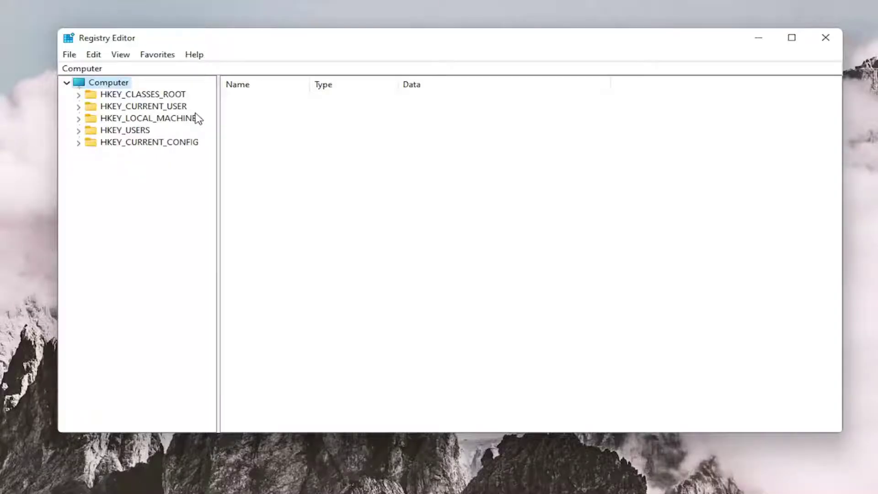
left_click(70, 56)
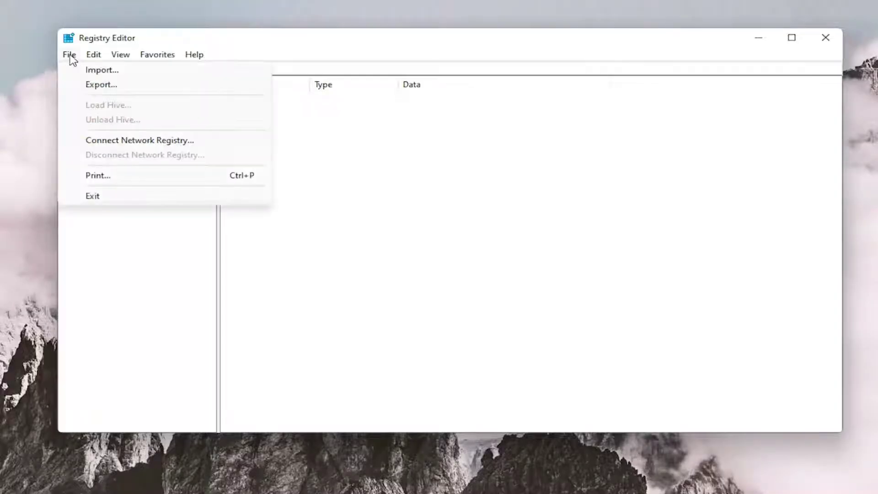
left_click(101, 85)
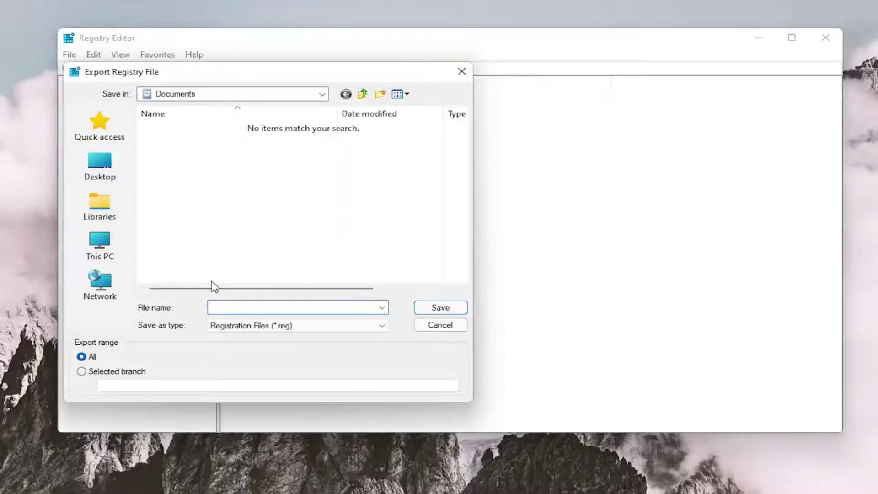
left_click(430, 327)
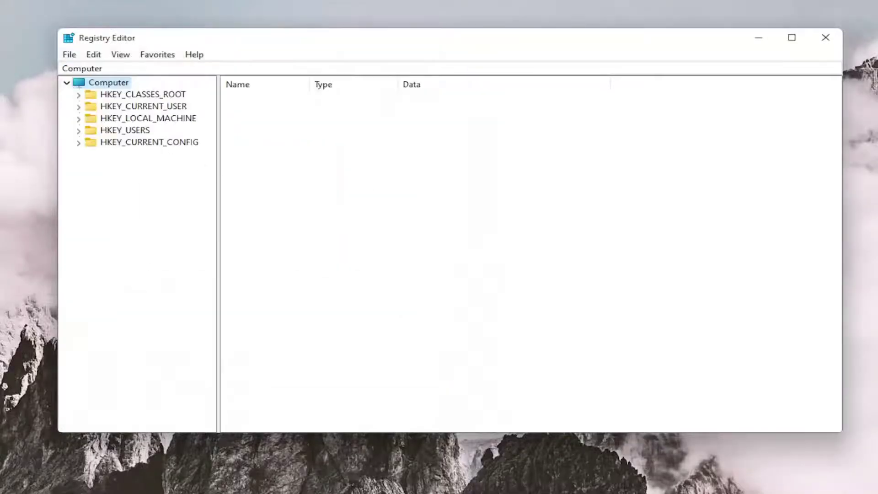
left_click(66, 68)
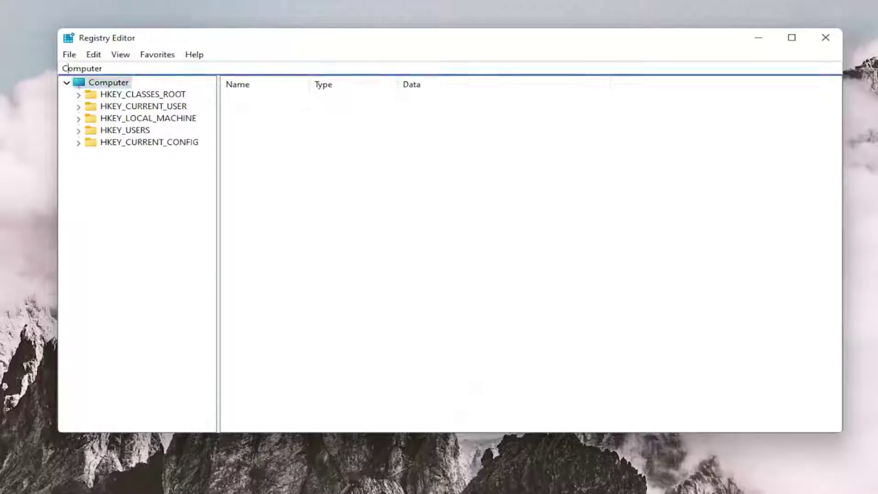
left_click(64, 55)
left_click(102, 70)
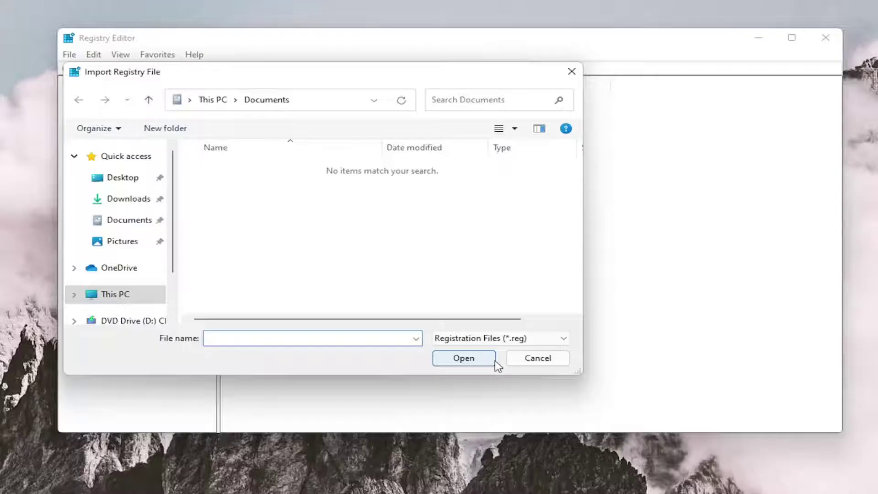
left_click(530, 360)
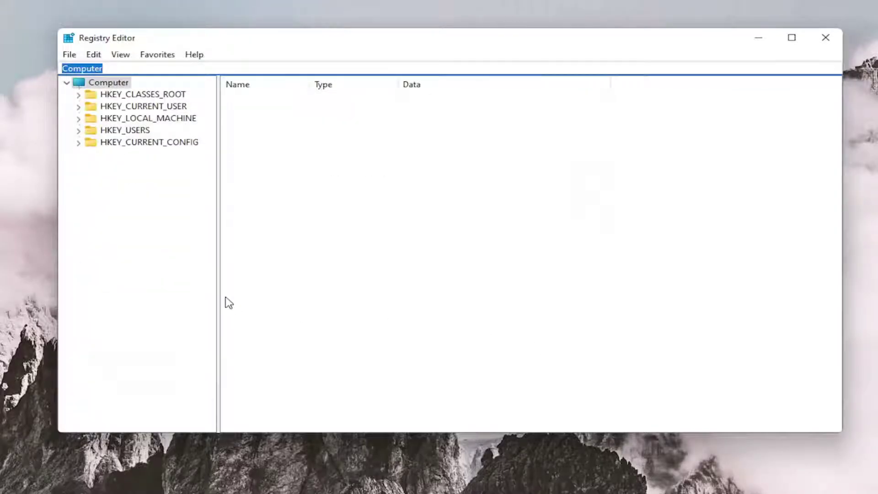
Expand HKEY_CLASSES_ROOT and jump to the Msi.Package key by typing msi in the key list.
double_click(137, 94)
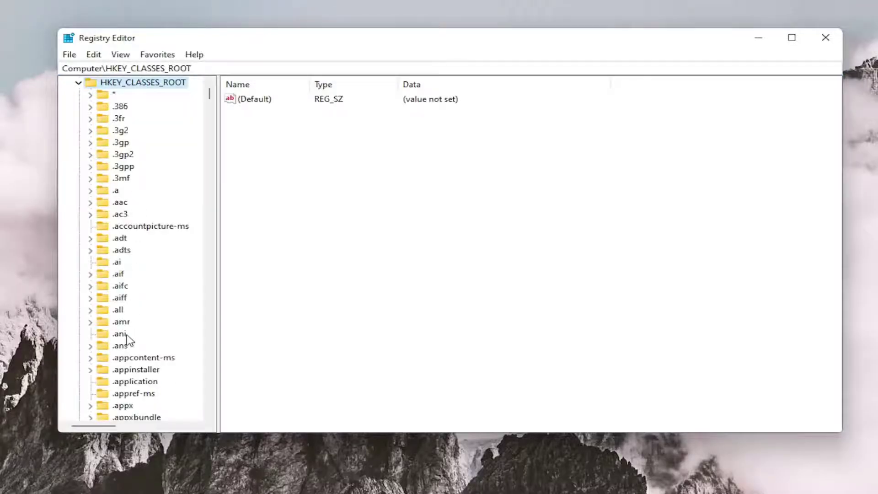
scroll(130, 339, "down", 8)
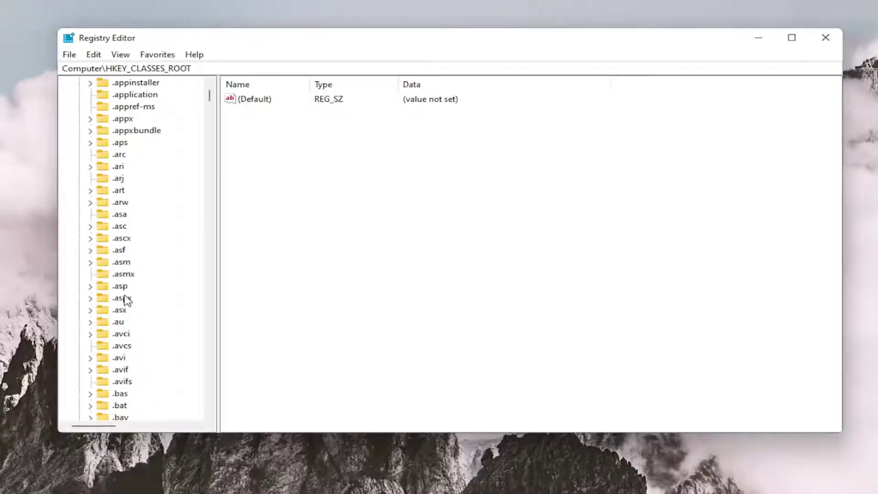
scroll(128, 302, "down", 9)
left_click(131, 190)
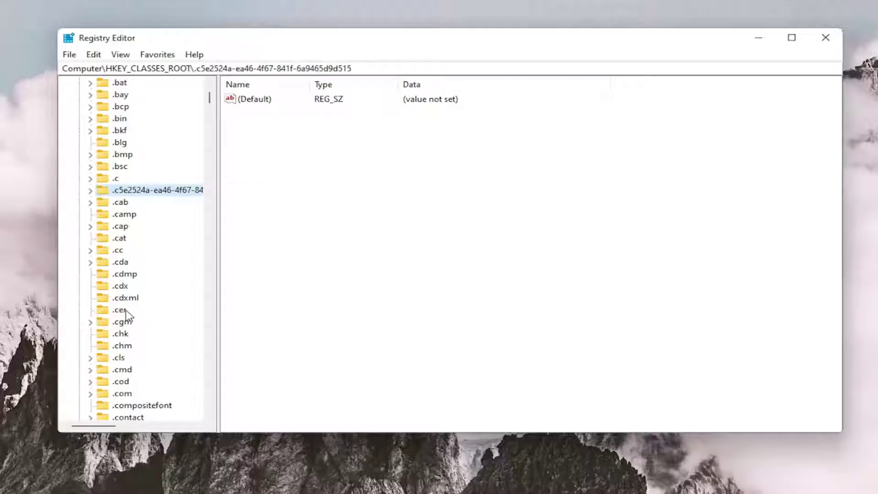
type("msi")
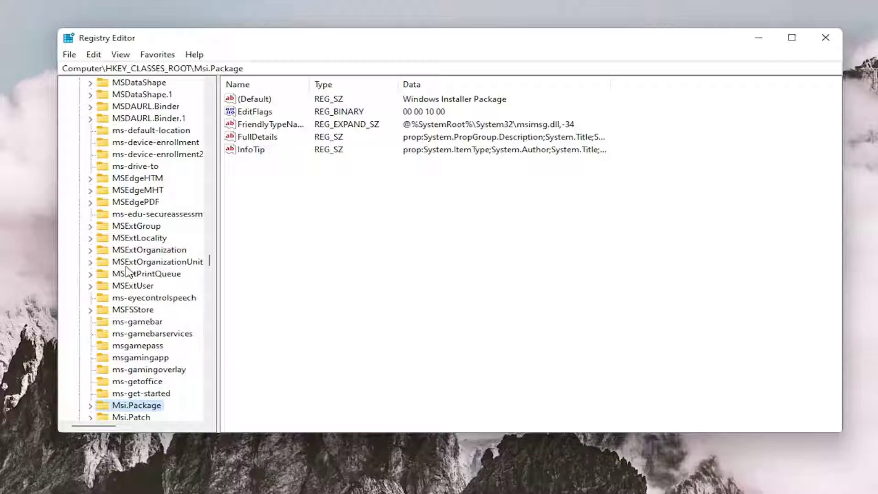
scroll(125, 344, "down", 1)
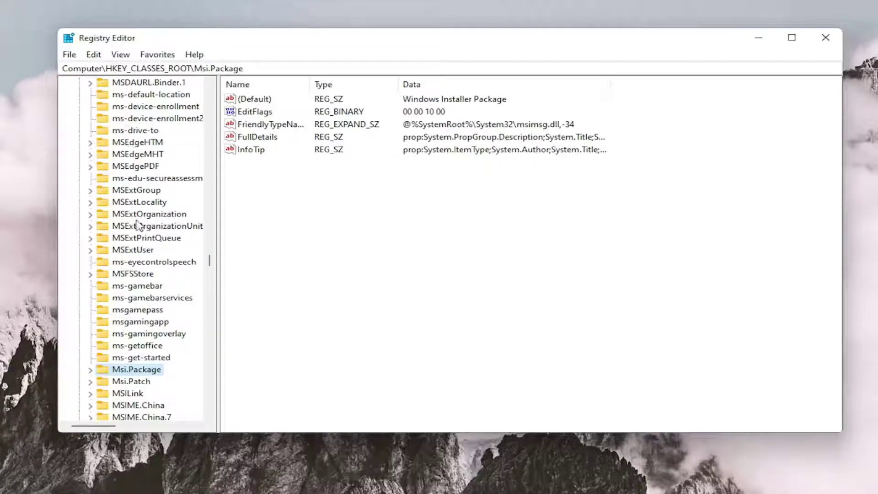
scroll(155, 170, "up", 4)
scroll(151, 215, "down", 11)
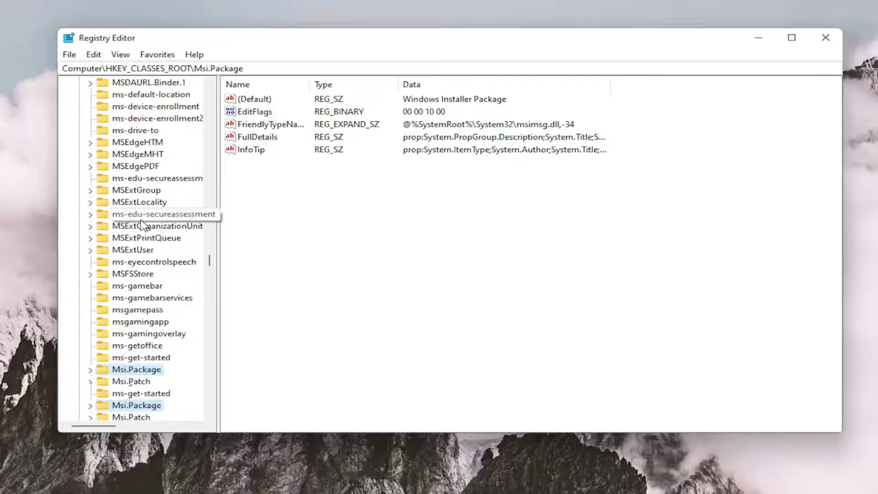
scroll(141, 225, "up", 3)
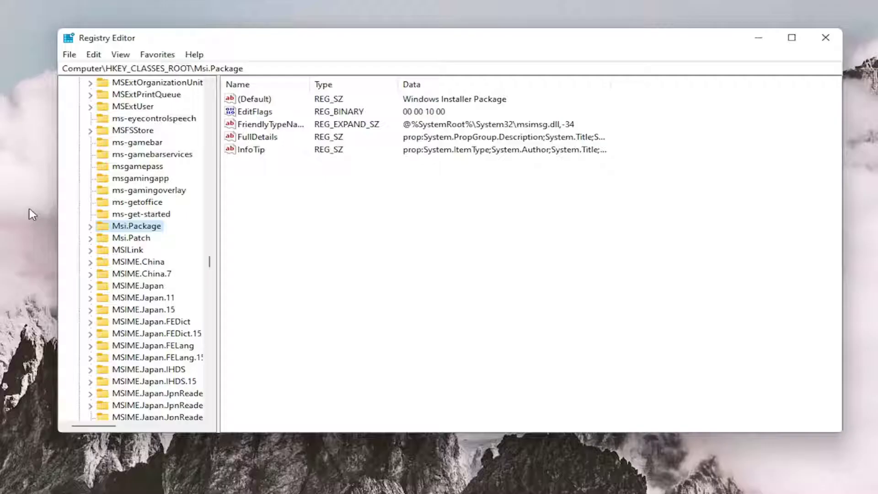
Expand Msi.Package and its shell key, then create New Key #1 under shell.
double_click(128, 230)
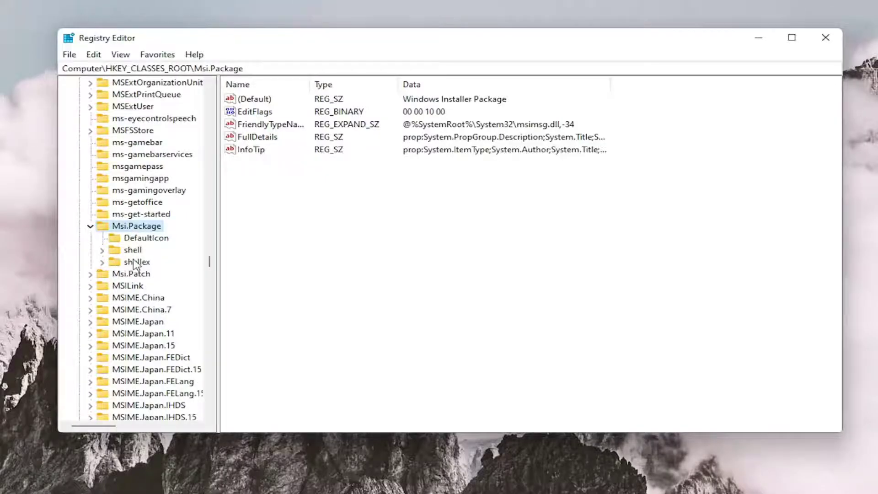
double_click(133, 251)
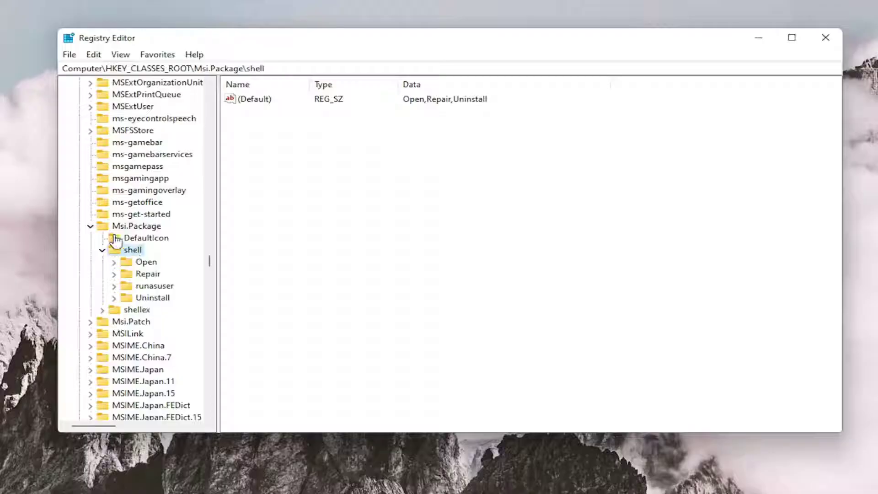
right_click(133, 253)
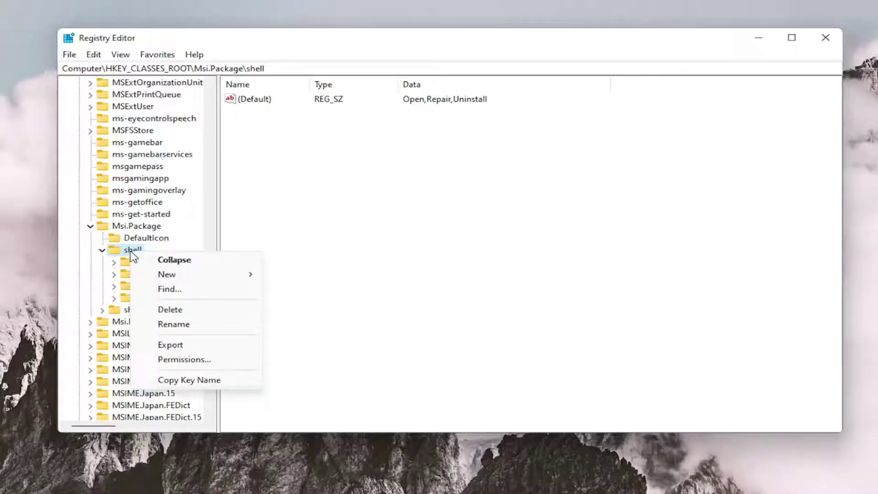
mouse_move(257, 286)
left_click(326, 277)
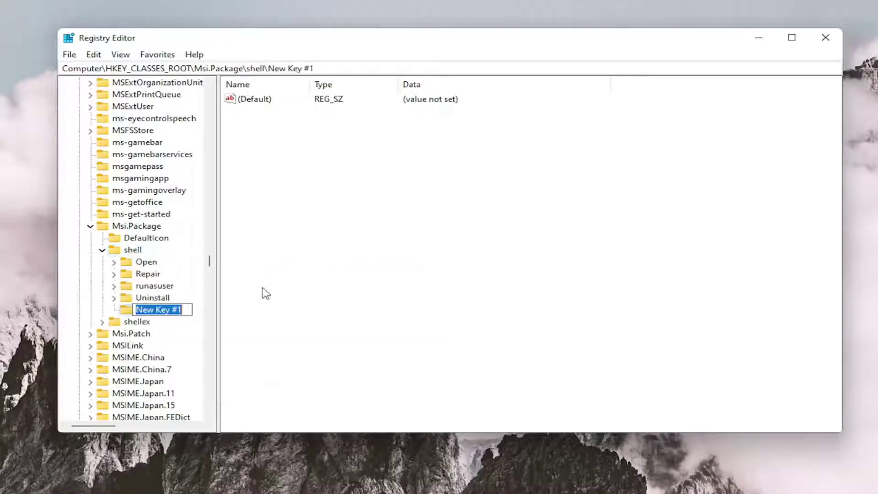
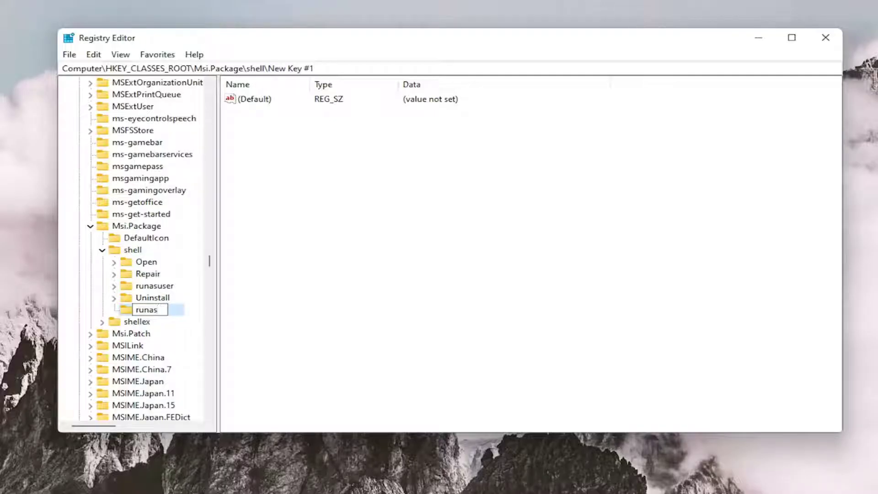
Commit 'runas' as the name of the new key under Msi.Package\shell.
key("Return")
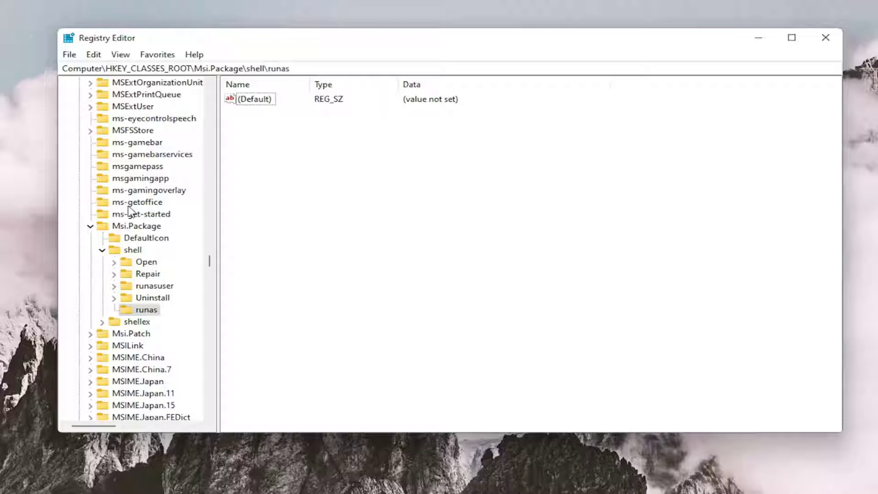
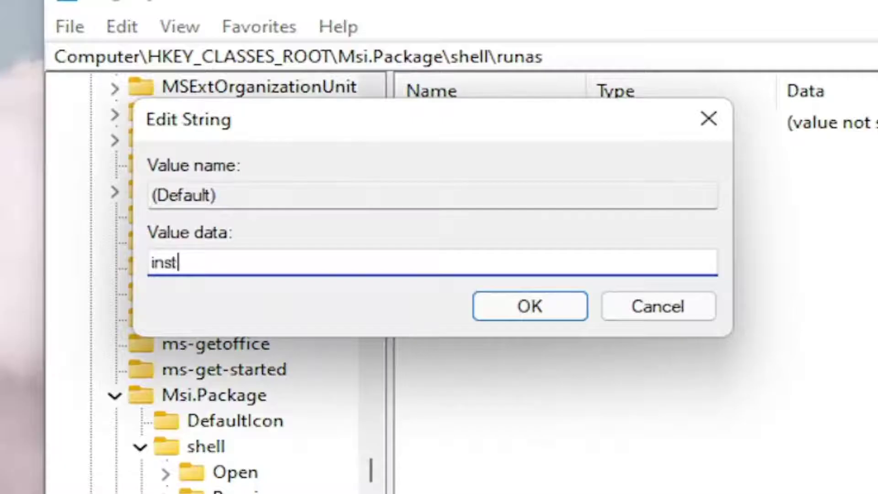
Enter 'install as &' as the runas key's (Default) value data.
type(" &administrator")
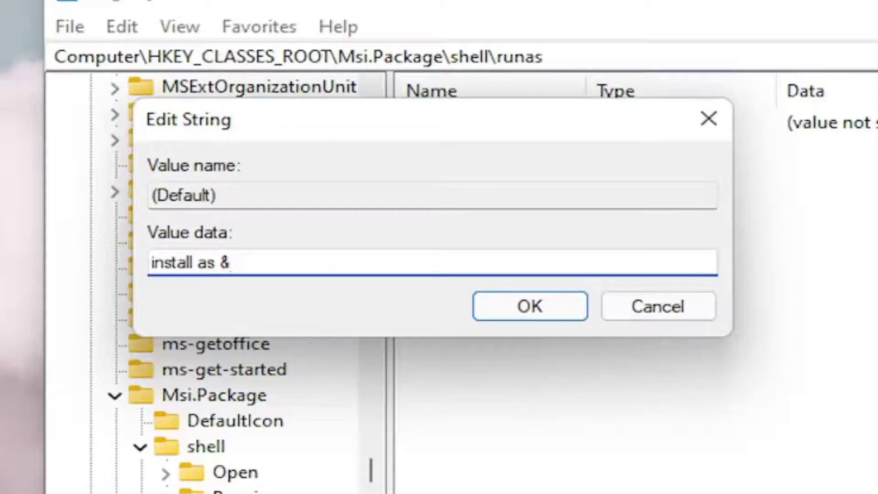
Finish entering 'install as &administrator' as the runas key's default value and confirm it.
type("admini")
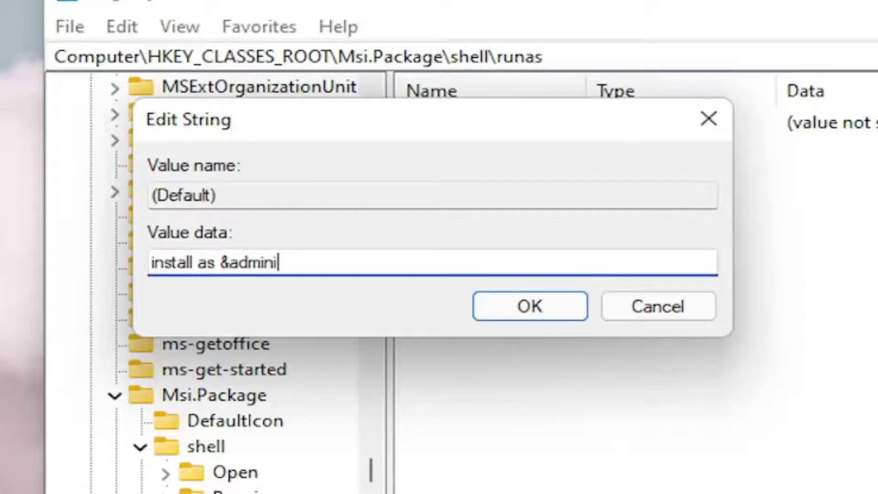
type("strator")
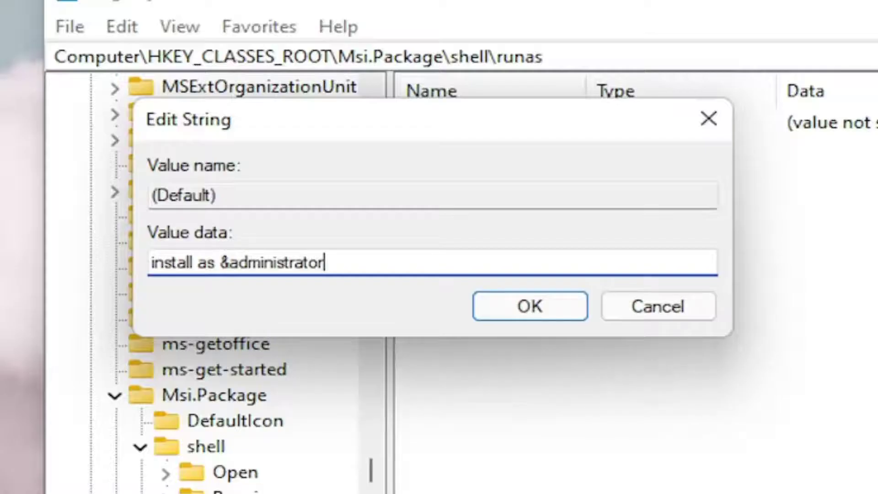
left_click(525, 311)
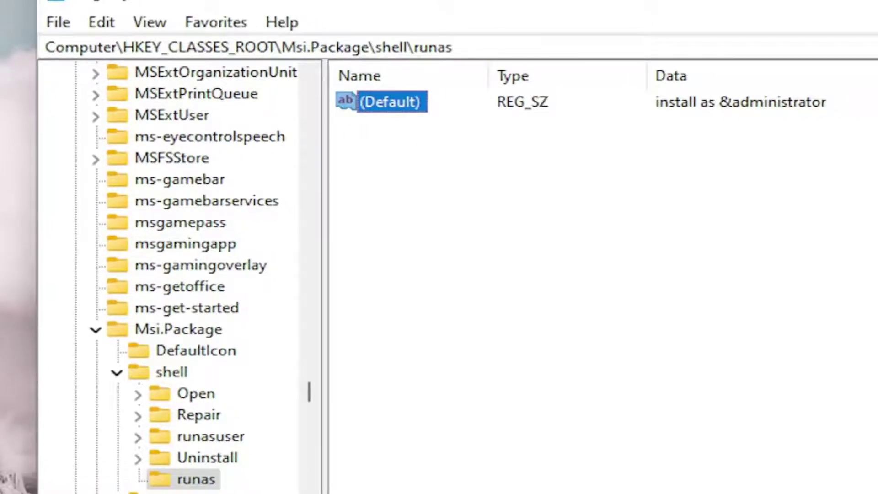
Create a new subkey named 'command' under the runas key.
left_click(201, 479)
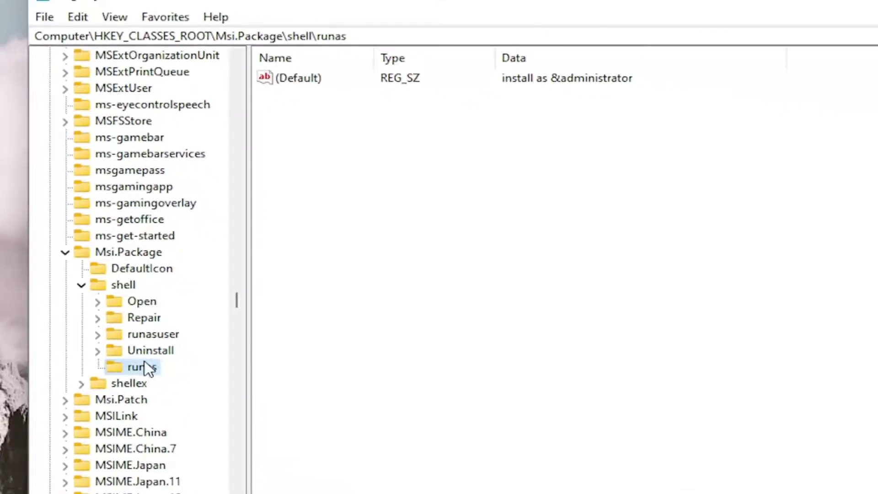
right_click(145, 370)
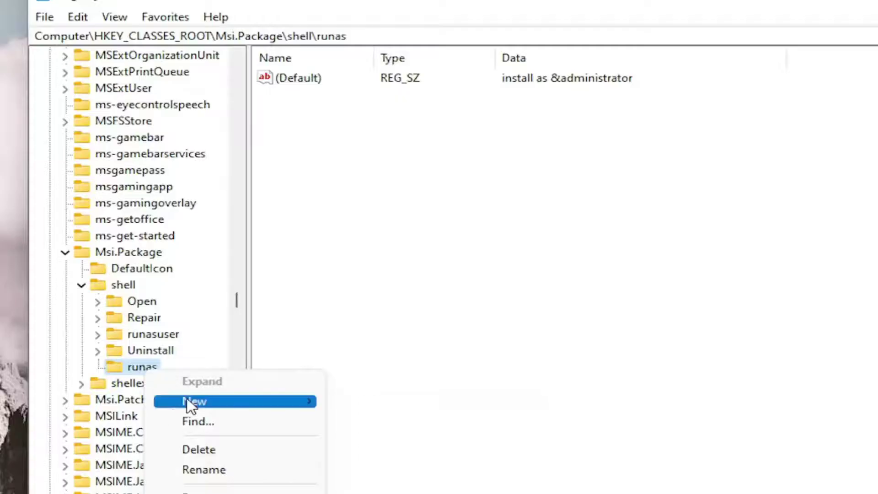
mouse_move(195, 400)
left_click(348, 404)
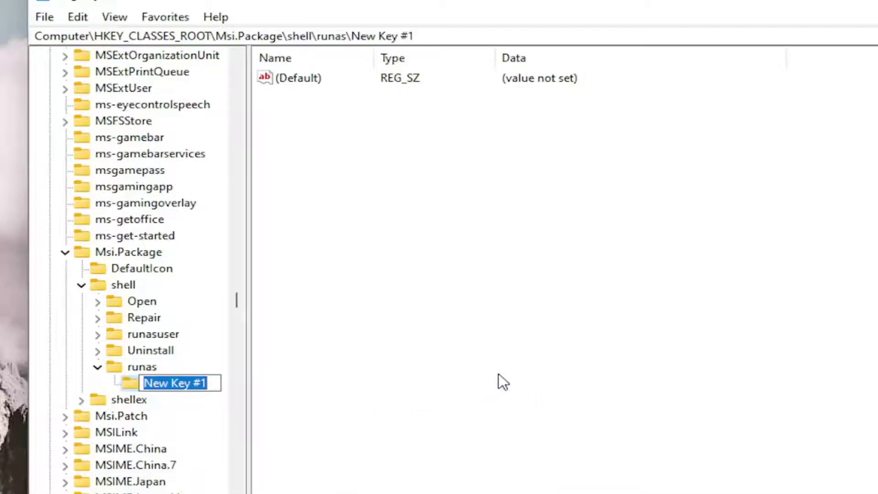
type("command")
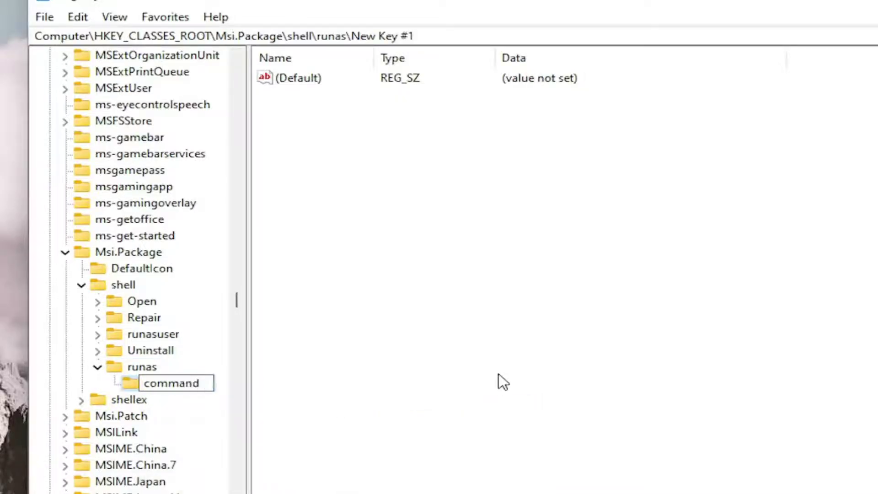
key("Return")
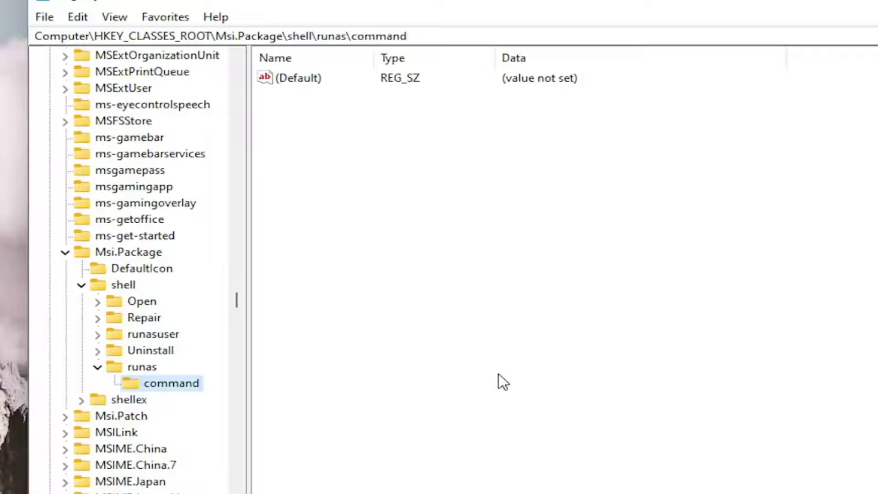
Paste msiexec /i "%1" as the command key's (Default) value data and confirm it.
left_click(644, 322)
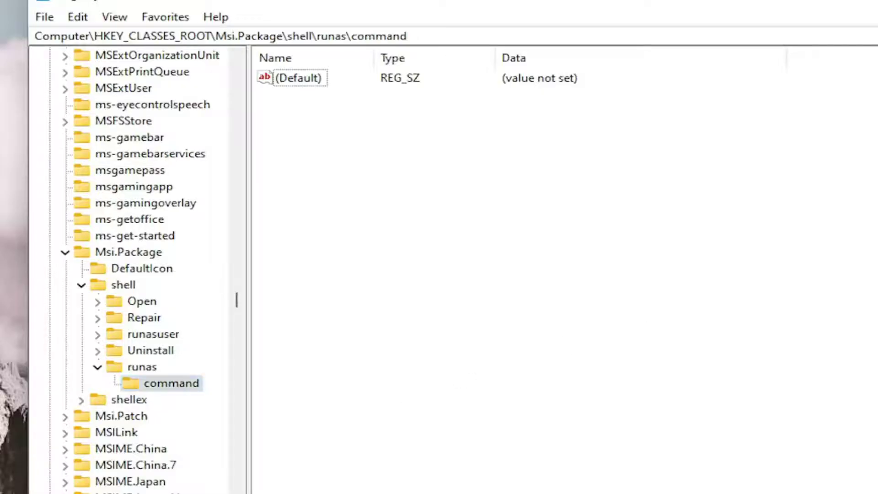
right_click(299, 76)
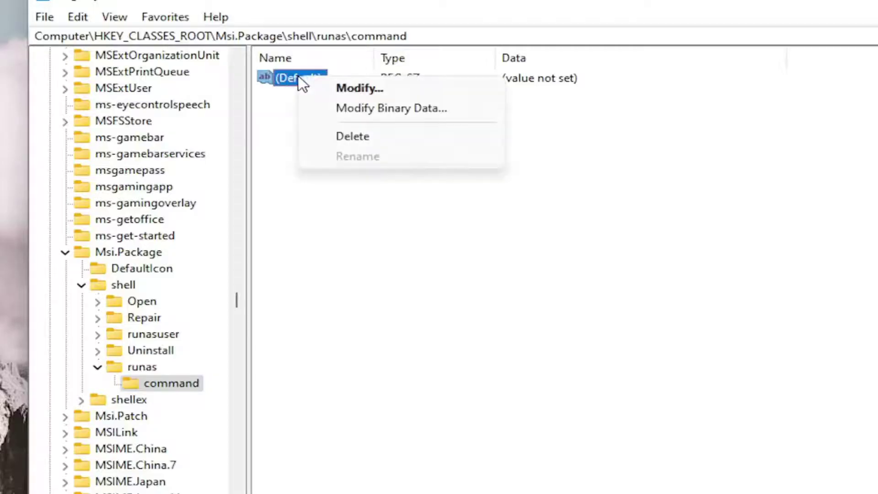
left_click(338, 87)
right_click(127, 167)
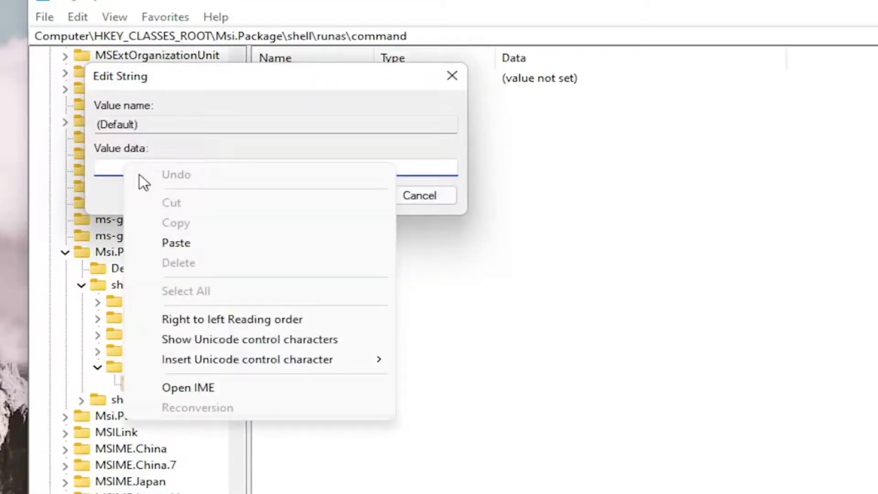
left_click(176, 248)
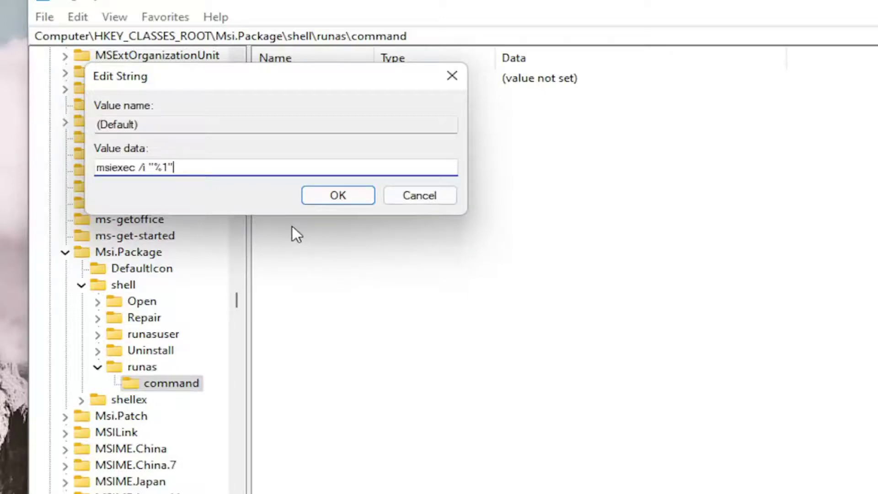
left_click(351, 191)
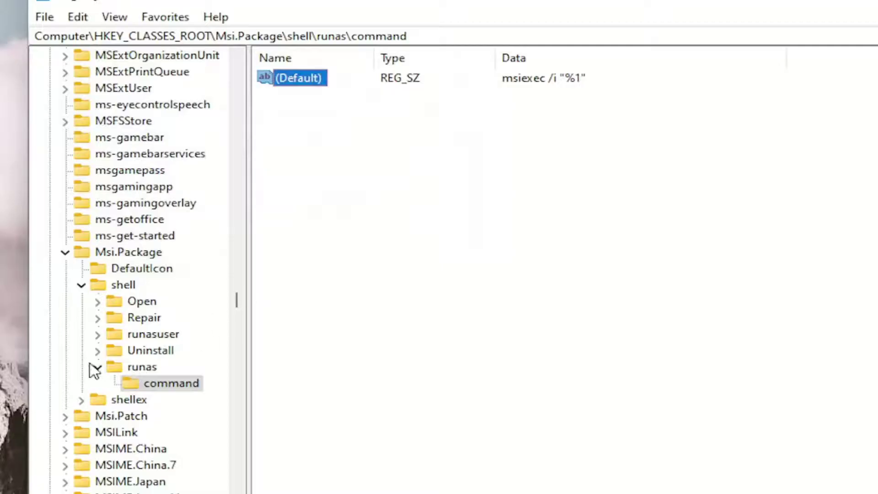
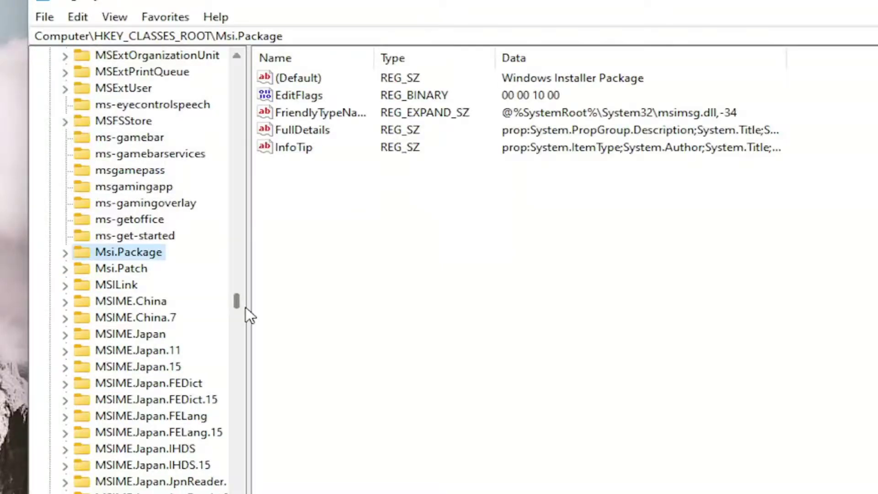
Collapse the HKEY_CLASSES_ROOT branch and close Registry Editor.
left_click_drag(234, 301, 235, 78)
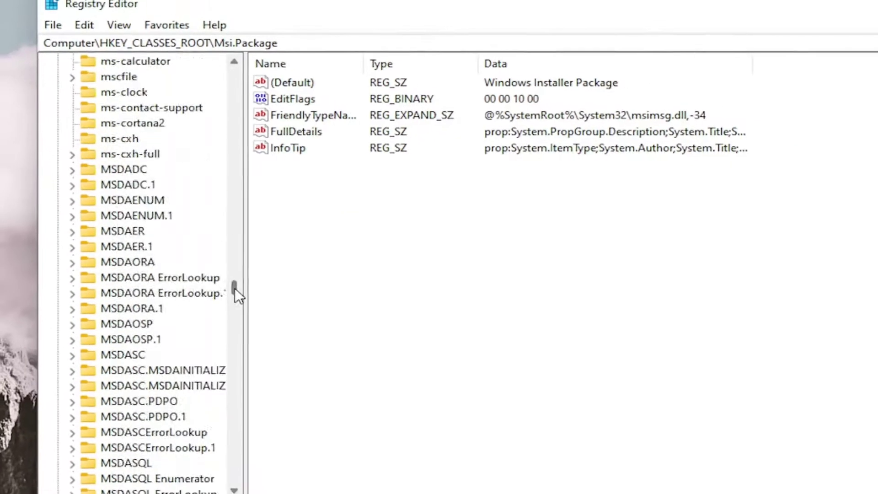
left_click(64, 77)
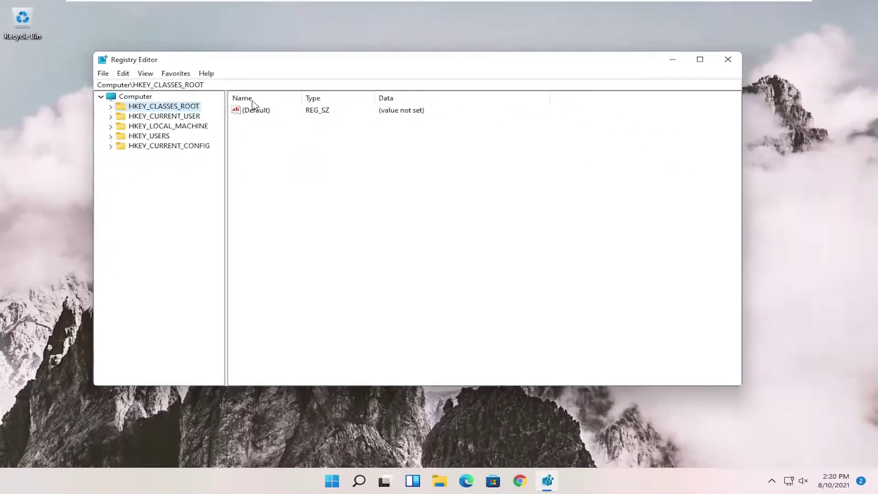
left_click(727, 59)
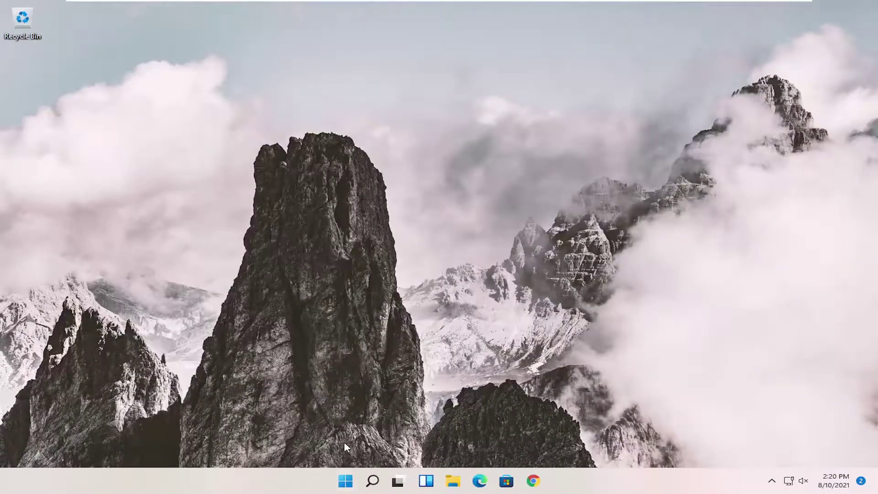
Restart the PC via the Win+X menu's Shut down or sign out > Restart.
key("super+x")
mouse_move(347, 436)
left_click(438, 457)
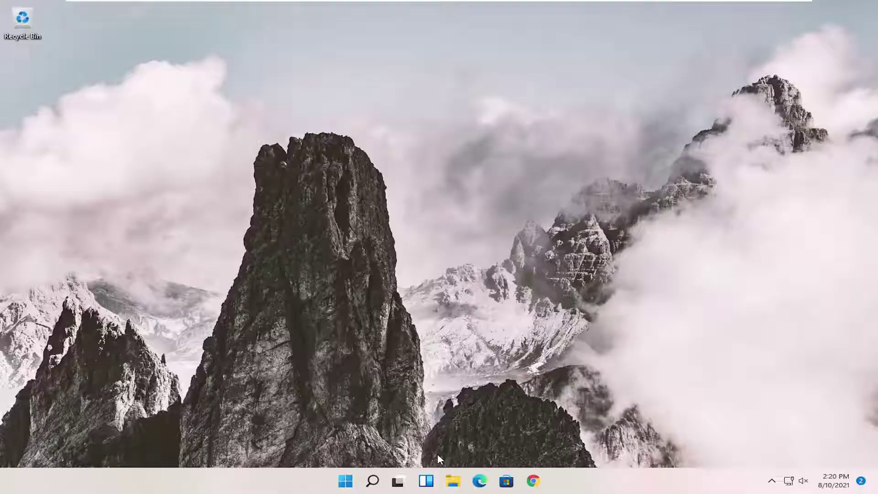